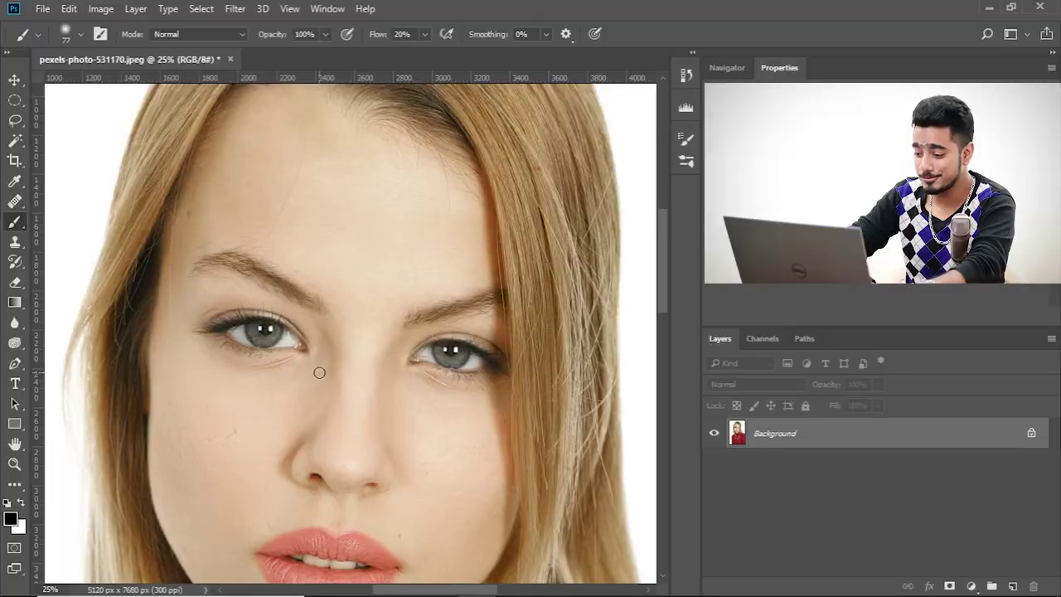
Lasso a loose selection around the iris and eyelids of the eye beside the hair and copy it to a new layer.
scroll(319, 371, up, 2)
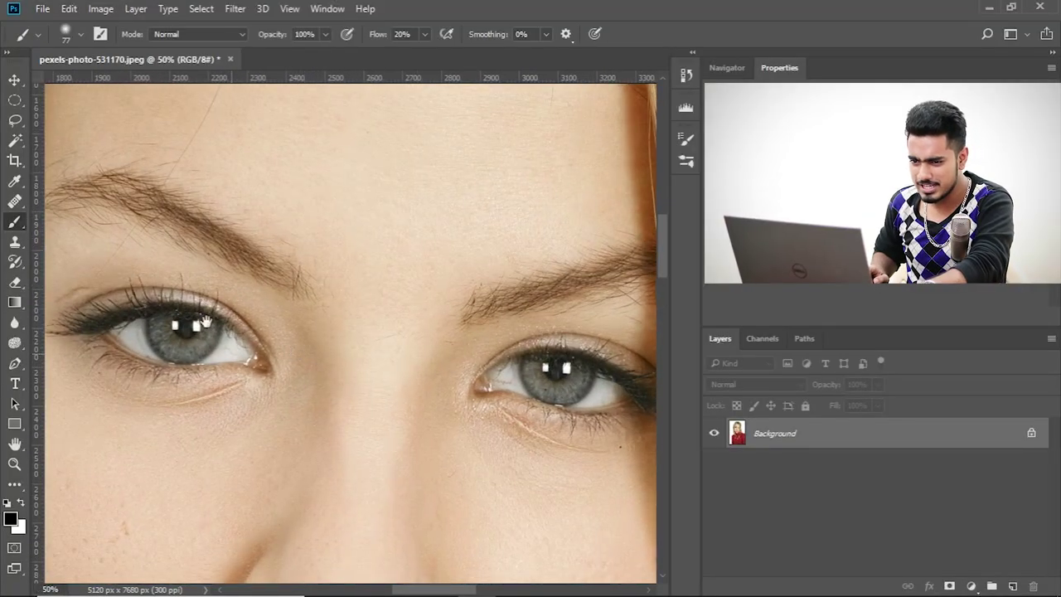
scroll(348, 331, right, 2)
click(17, 122)
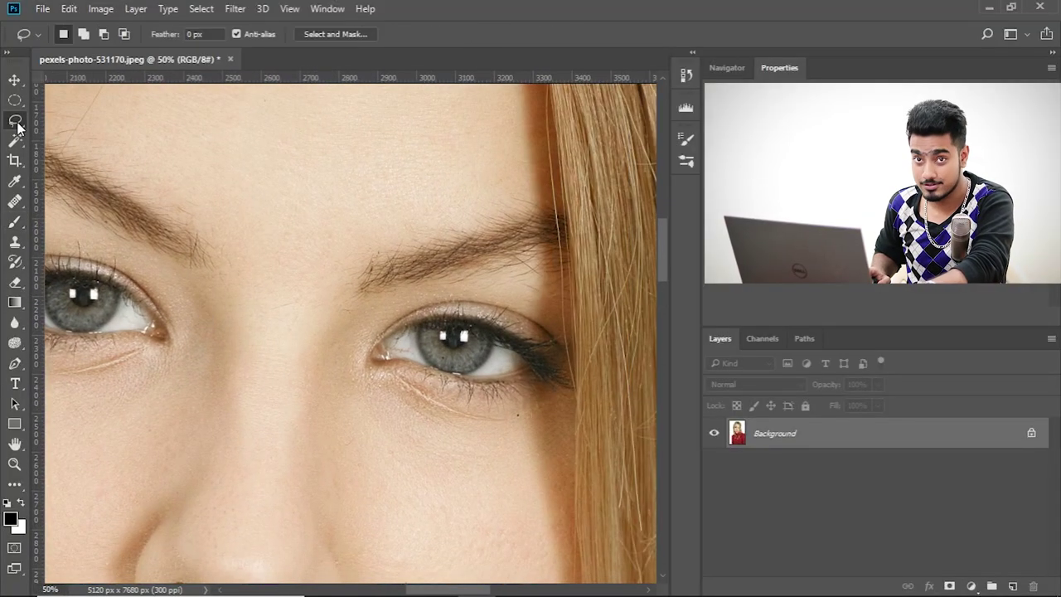
drag(303, 208, 275, 199)
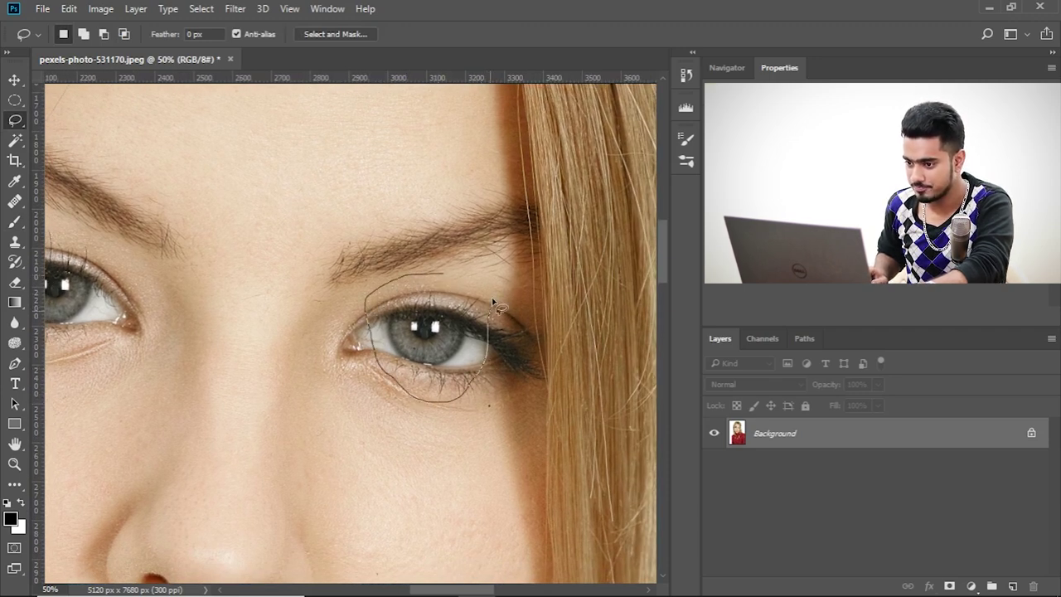
drag(437, 278, 434, 280)
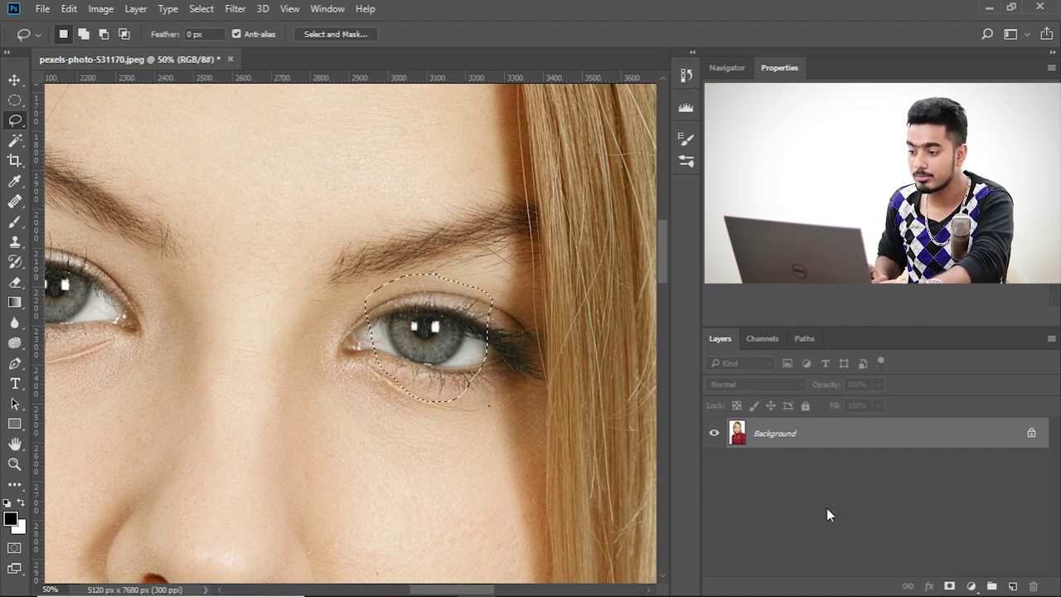
key(ctrl+j)
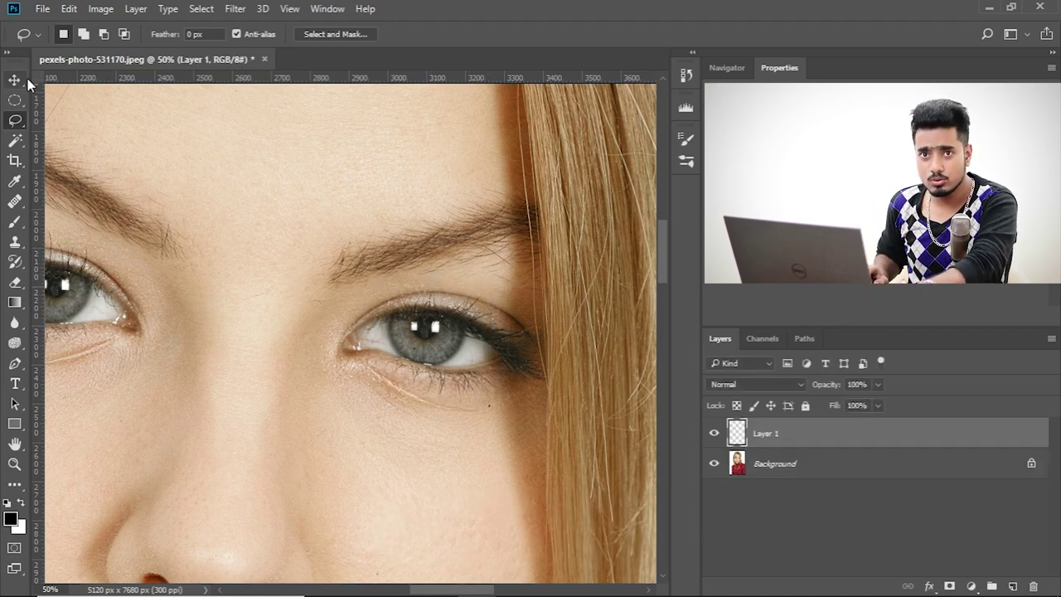
Shift the copied eye on Layer 1 about 16 px horizontally toward the hair, fine-tune it in small nudges and compare it with the original.
mouse_move(271, 316)
mouse_down()
mouse_move(323, 310)
mouse_move(344, 329)
mouse_up()
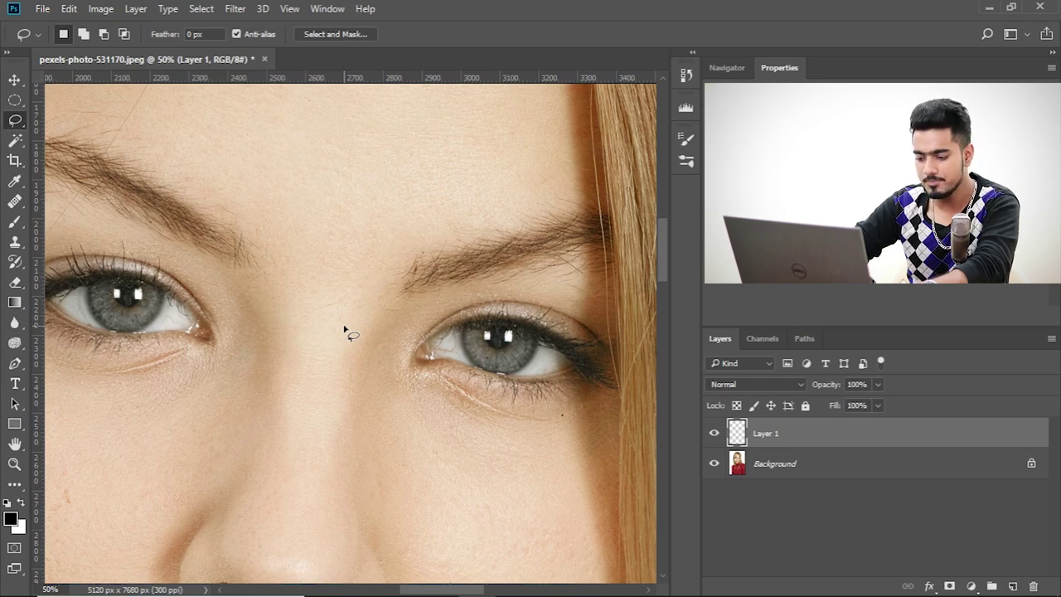
click(15, 77)
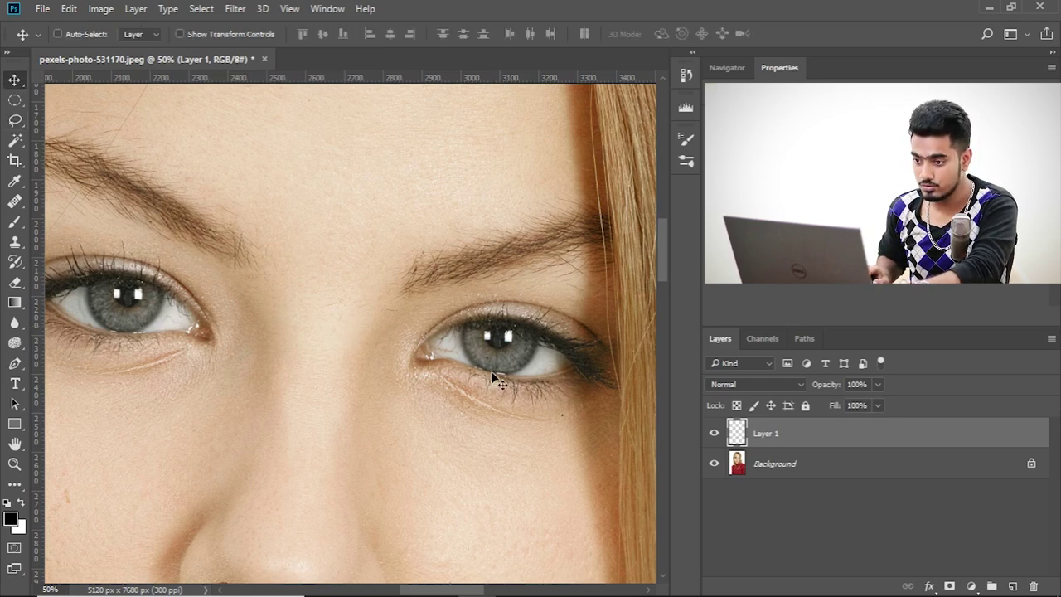
drag(495, 346, 498, 346)
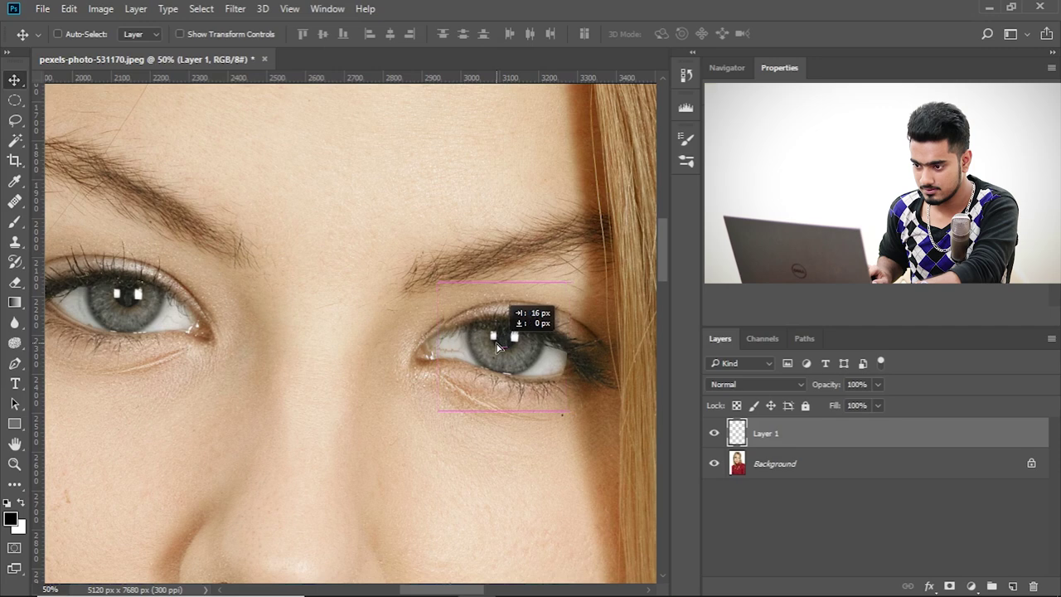
key(Left)
key(Left)
key(Left)
key(Left)
key(Left)
key(Left)
key(Left)
key(Left)
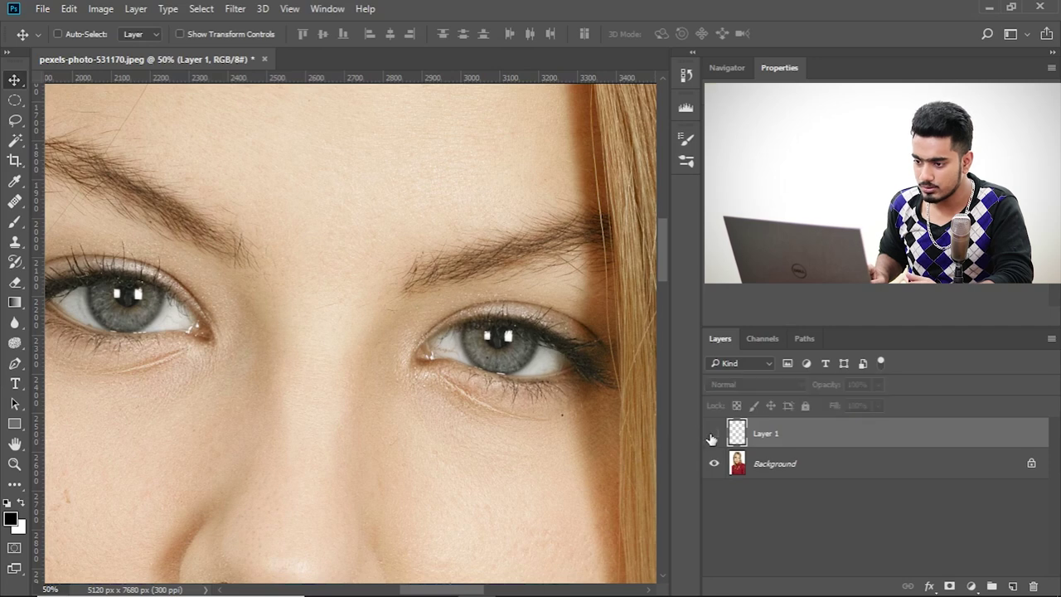
click(713, 434)
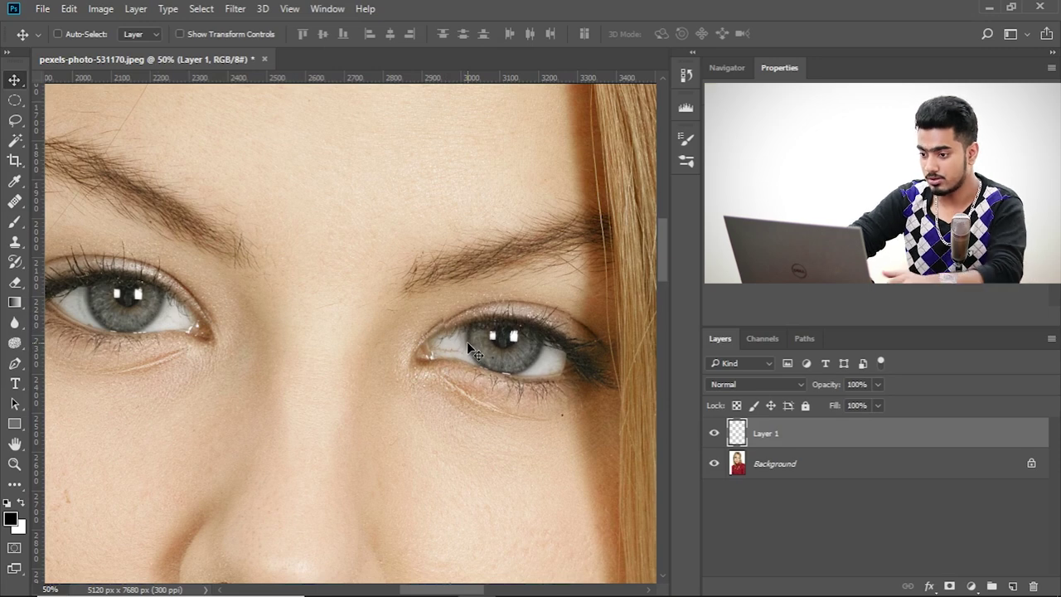
Add a layer mask to Layer 1, with the copied eye in close view.
key(ctrl+plus)
drag(403, 379, 316, 375)
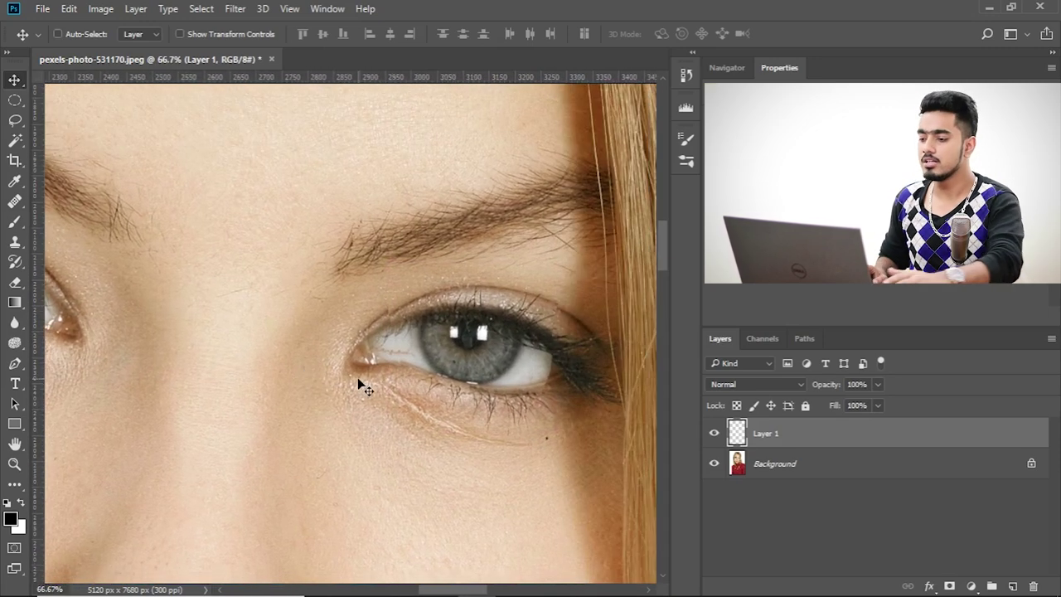
click(950, 586)
Paint black on Layer 1's mask with a soft brush at 22% flow to blend the inner end of the upper eyelid.
click(14, 222)
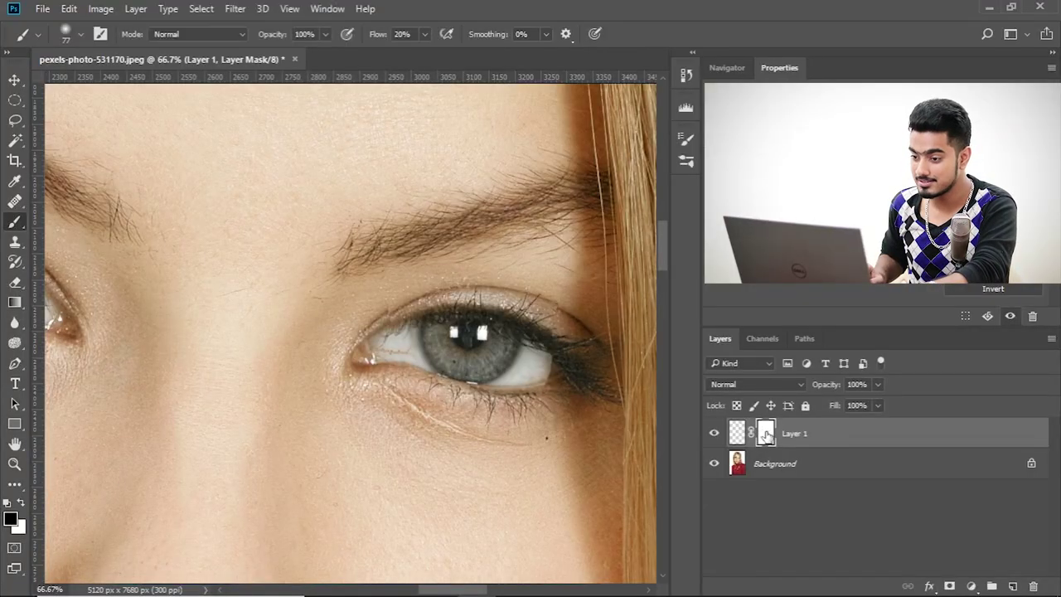
drag(313, 267, 364, 286)
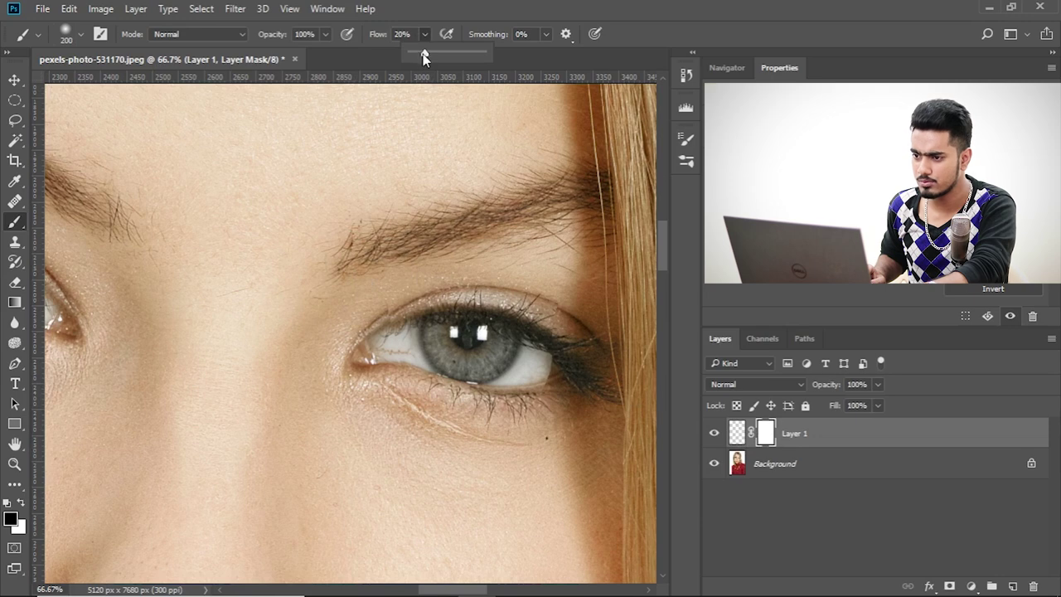
drag(415, 52, 426, 54)
drag(360, 281, 355, 281)
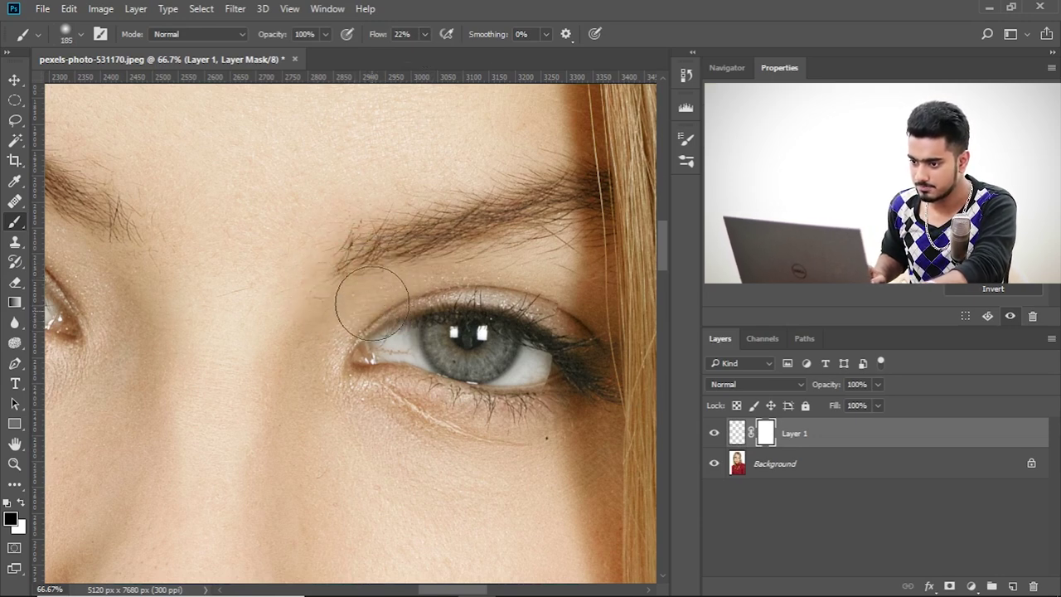
mouse_move(371, 302)
mouse_down()
mouse_move(358, 300)
mouse_move(380, 322)
mouse_up()
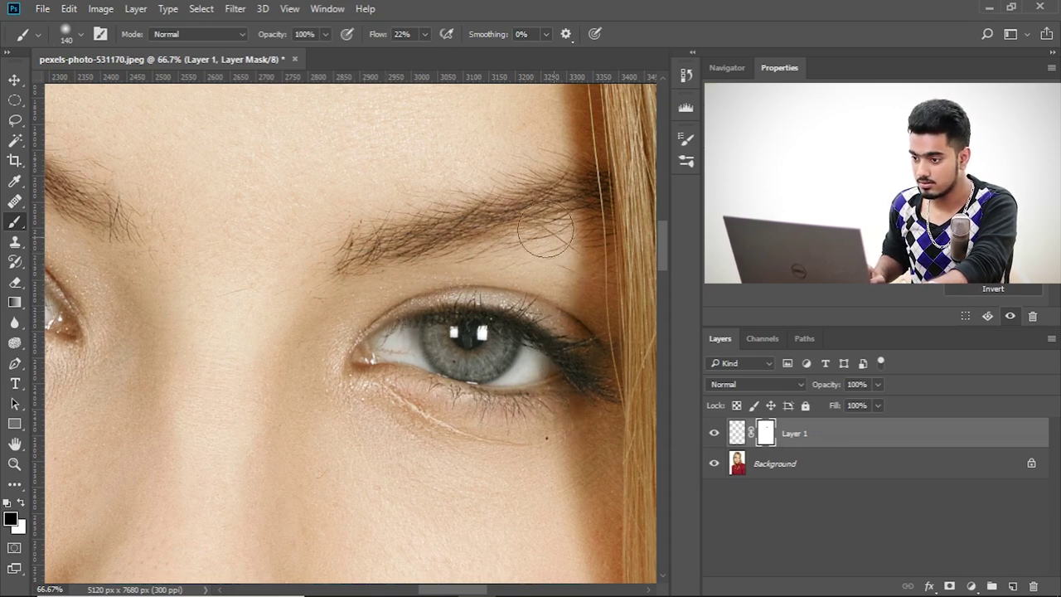
Inspect the masked eye's edges up close and compare them with the original by hiding and showing Layer 1.
key(ctrl+plus)
key(ctrl+plus)
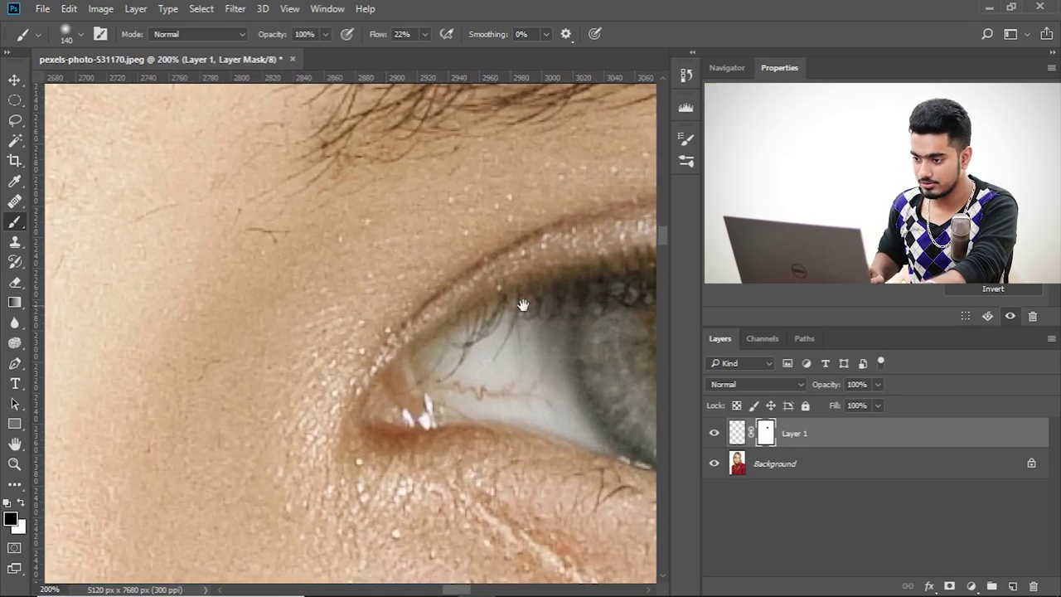
drag(523, 305, 262, 308)
click(715, 434)
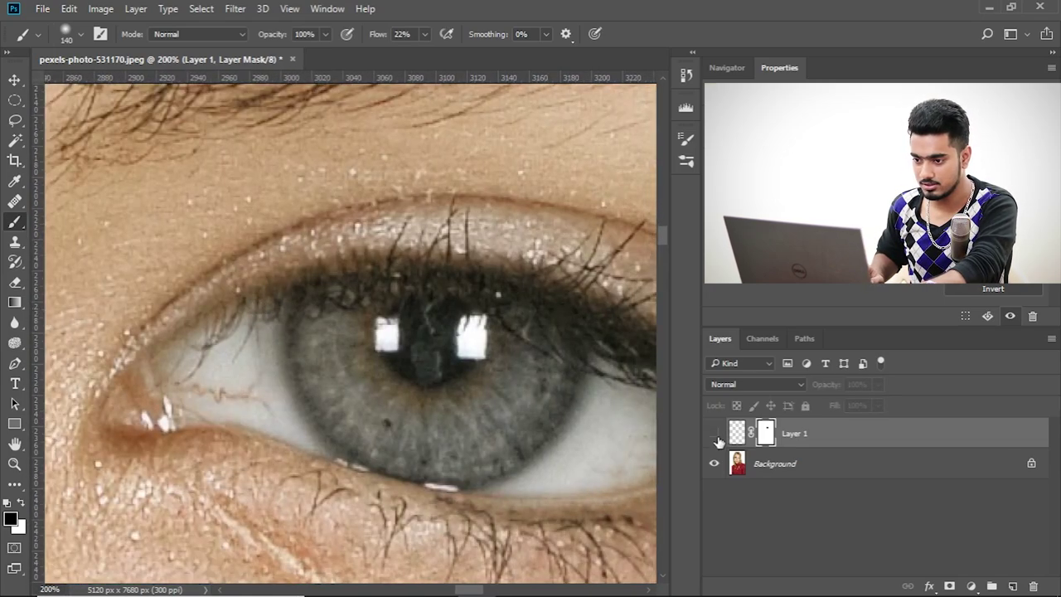
click(715, 435)
drag(360, 328, 251, 329)
key(x)
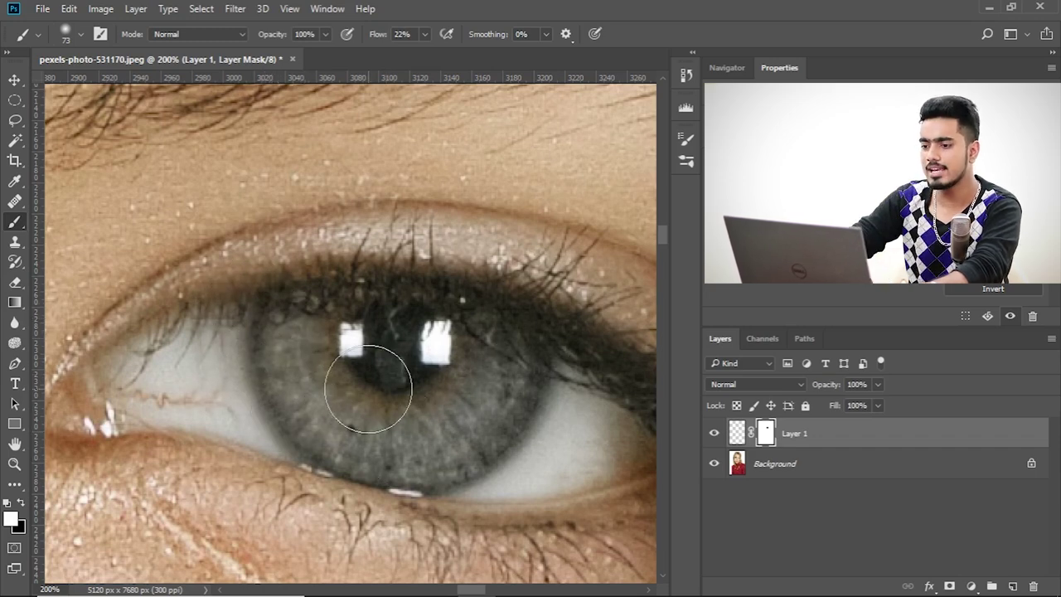
scroll(367, 387, down, 2)
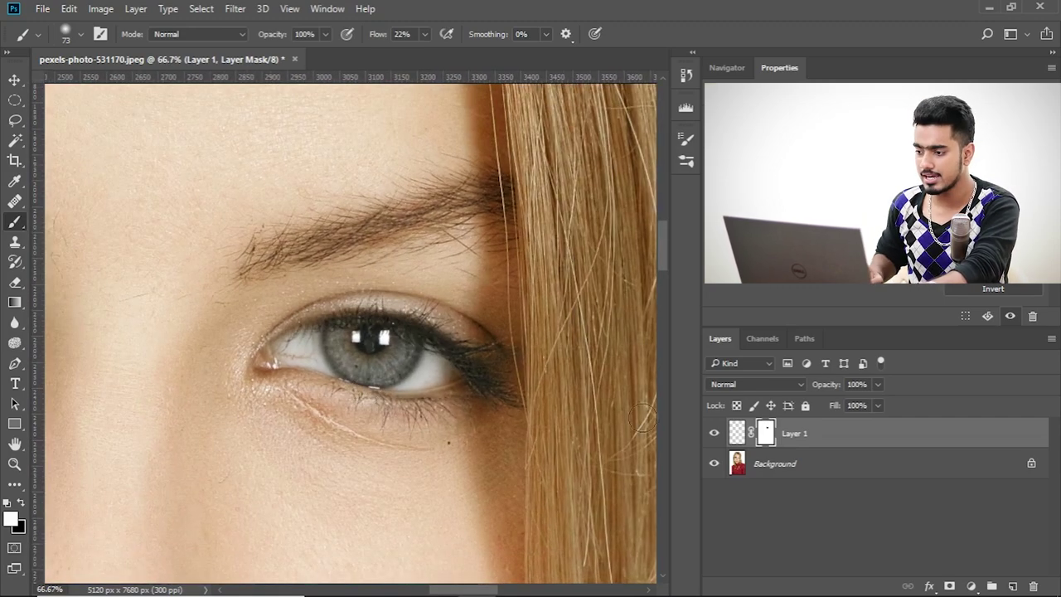
Start a Warp transform on Layer 1's eye image and adjust the mesh around the upper eyelid and outer edge.
click(737, 431)
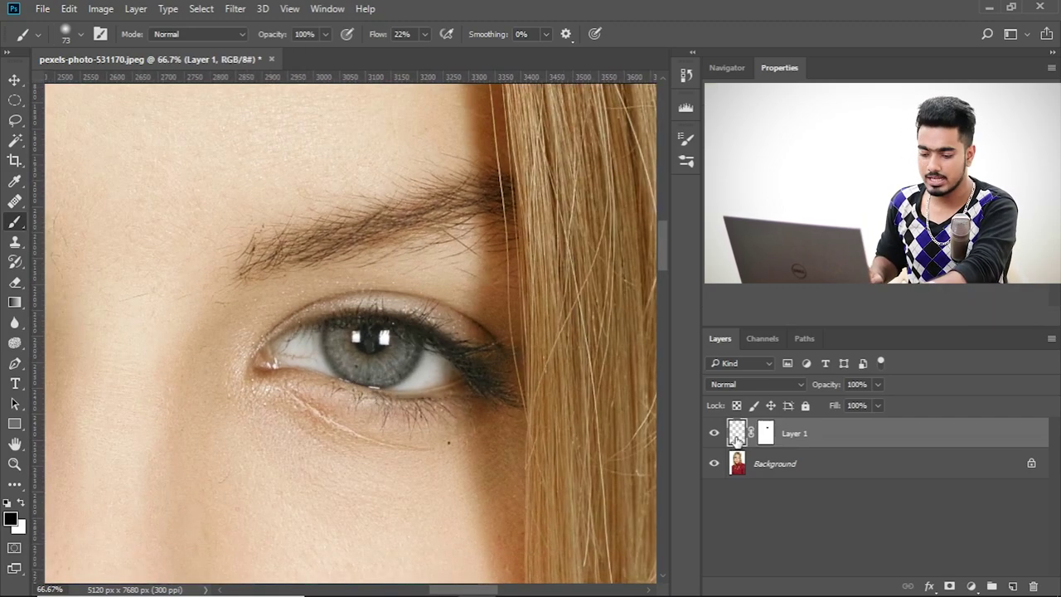
key(ctrl+t)
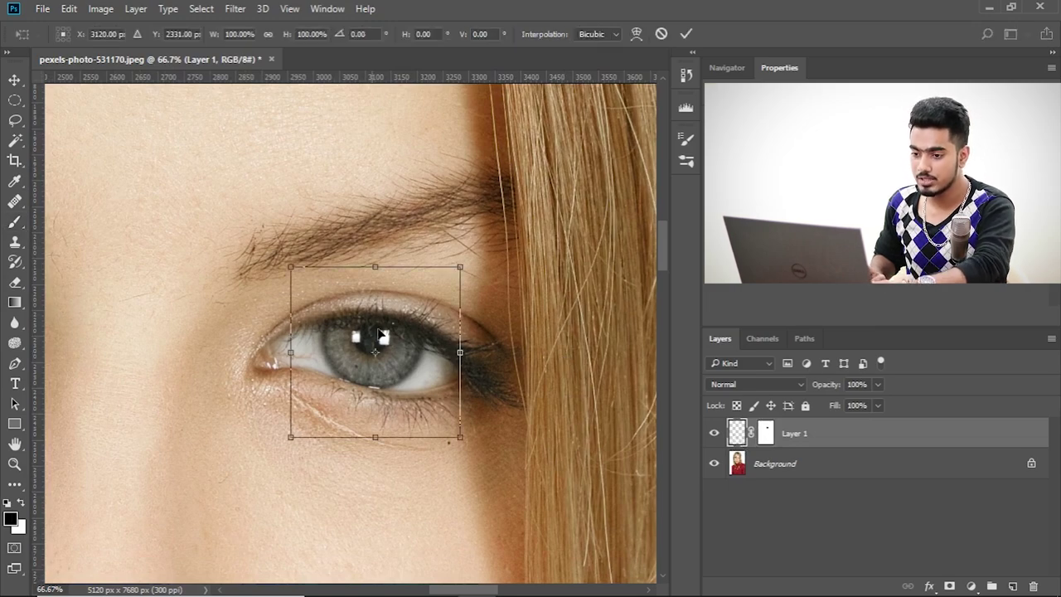
right_click(393, 314)
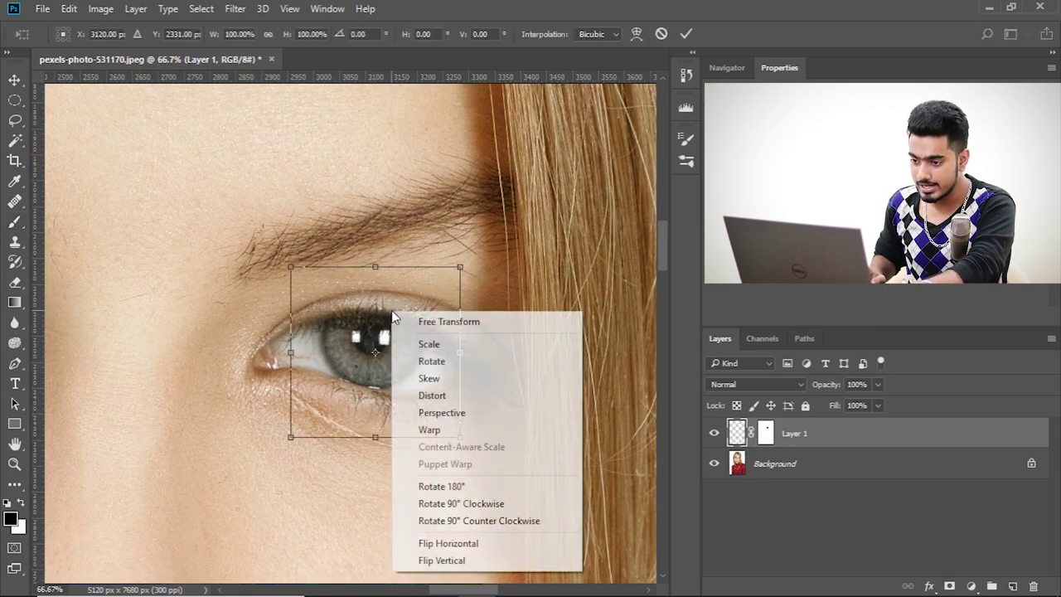
click(428, 429)
scroll(394, 413, up, 2)
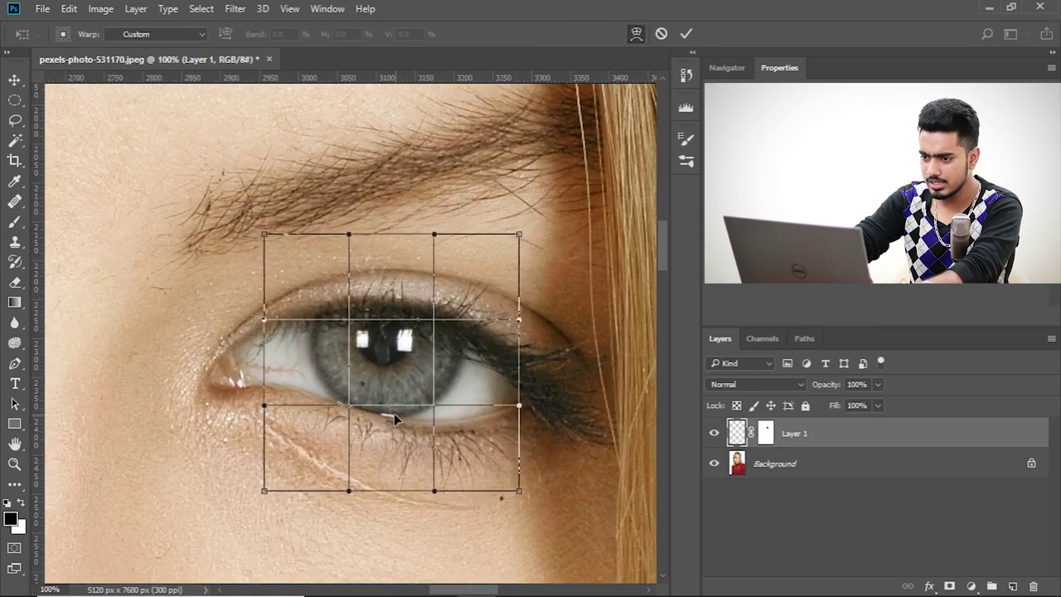
mouse_move(294, 229)
mouse_down()
mouse_move(300, 253)
mouse_move(298, 244)
mouse_up()
drag(422, 304, 352, 300)
mouse_move(538, 294)
mouse_down()
mouse_move(542, 266)
mouse_move(547, 284)
mouse_move(535, 294)
mouse_up()
Reshape the lower outer part of the warp mesh to line up the lower eyelid, and apply the warp.
scroll(504, 509, down, 2)
mouse_move(499, 534)
mouse_down()
mouse_move(507, 519)
mouse_move(503, 531)
mouse_up()
drag(563, 490, 594, 501)
drag(377, 418, 377, 433)
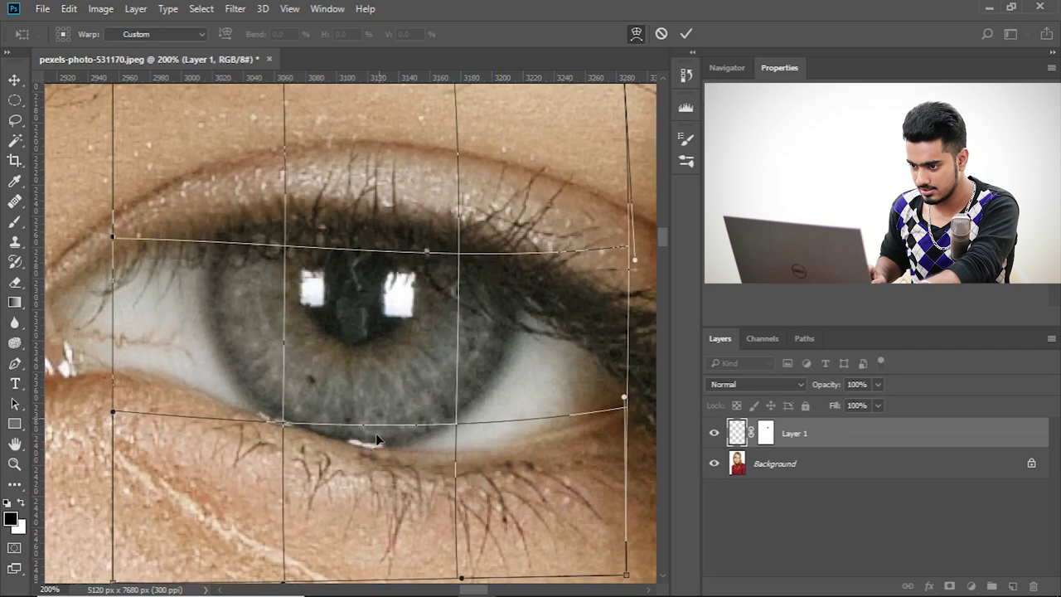
drag(565, 512, 567, 501)
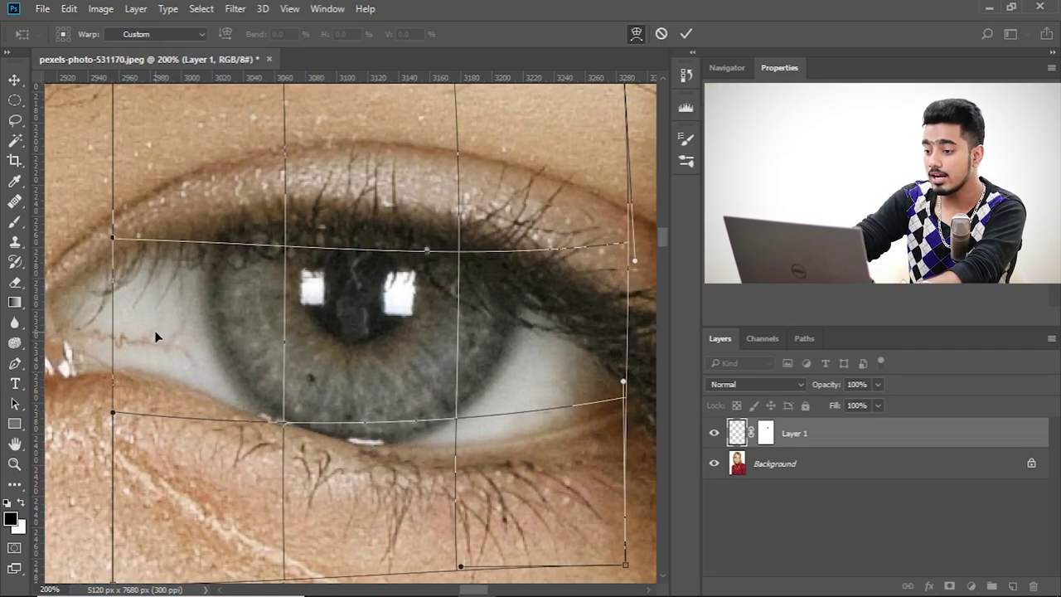
key(ctrl+minus)
key(ctrl+minus)
key(ctrl+minus)
key(ctrl+minus)
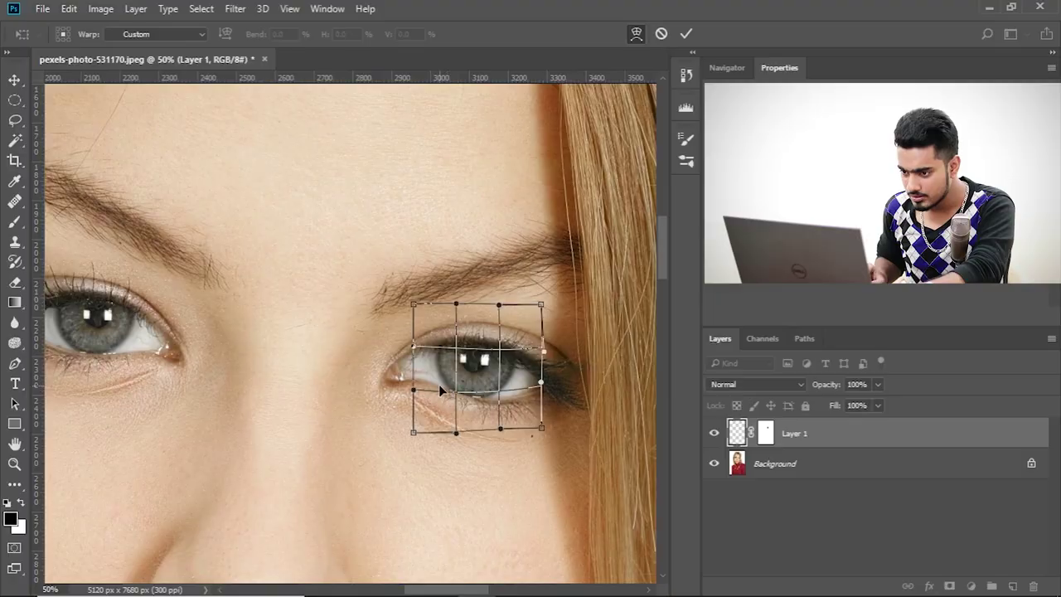
key(Return)
Compare the face before and after the eye correction by toggling Layer 1's visibility.
key(b)
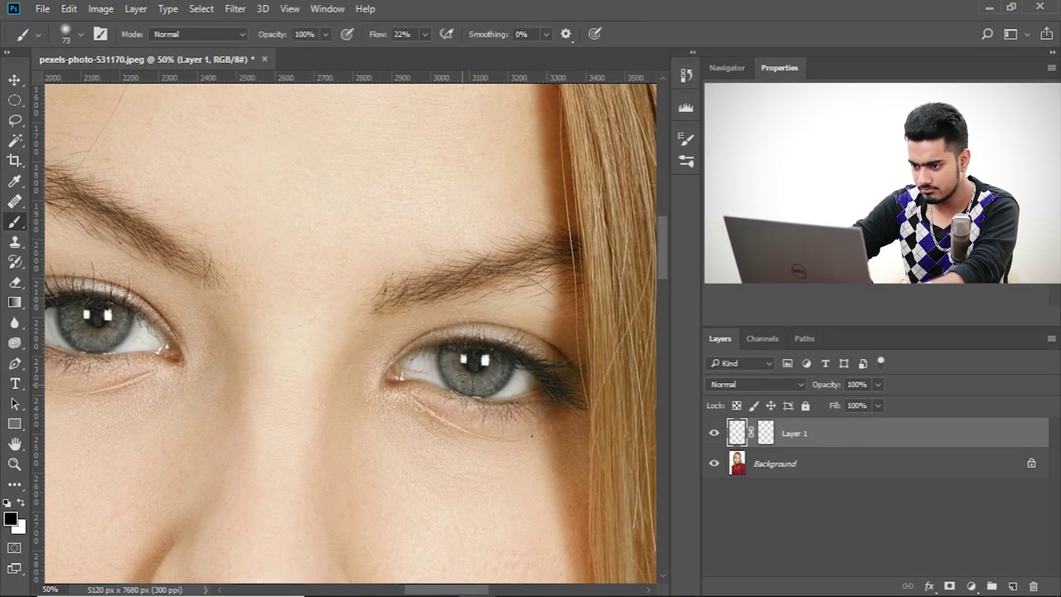
scroll(465, 390, up, 2)
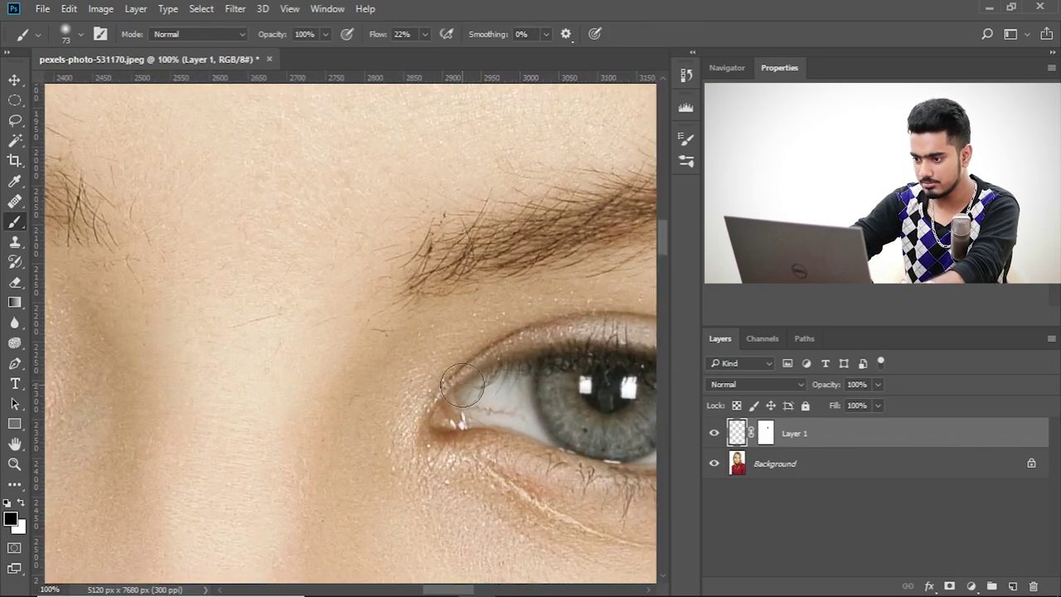
scroll(467, 392, down, 3)
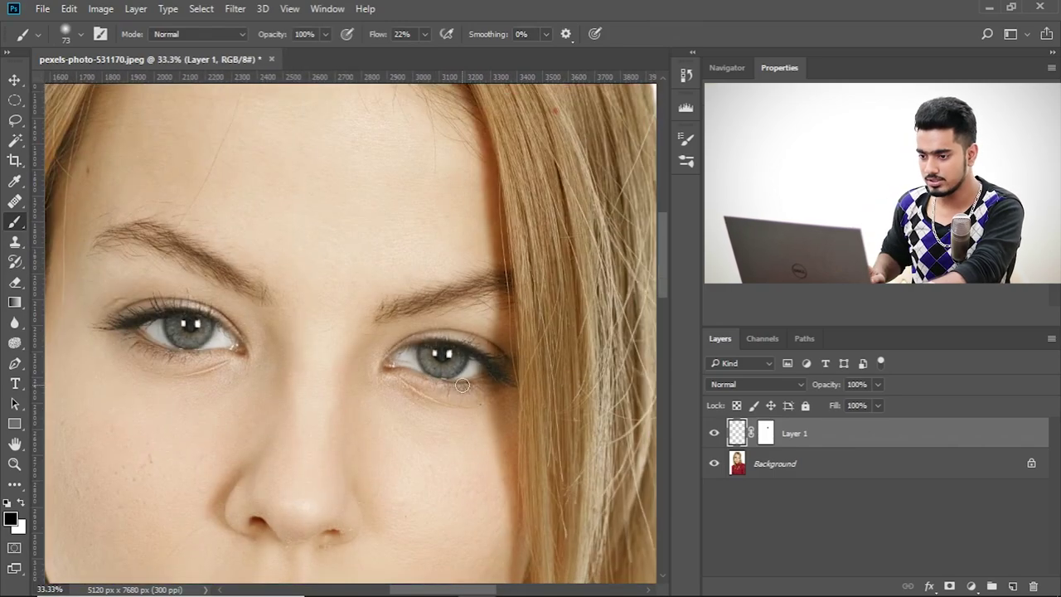
click(715, 434)
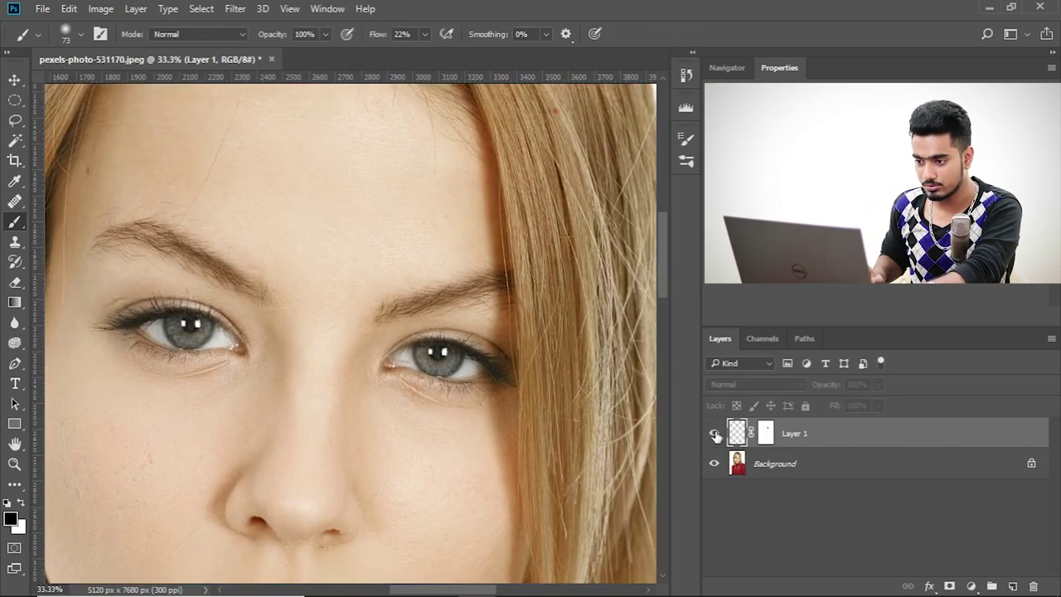
click(715, 433)
click(715, 433)
click(715, 434)
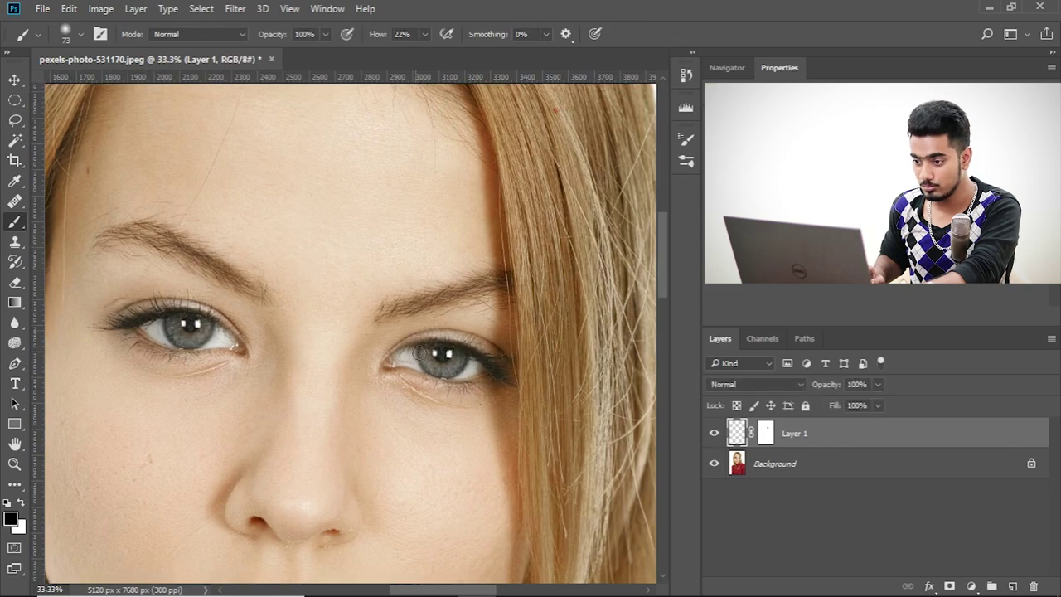
Paint black on Layer 1's mask with a soft brush near the corrected eye's inner upper eyelid.
scroll(438, 380, up, 1)
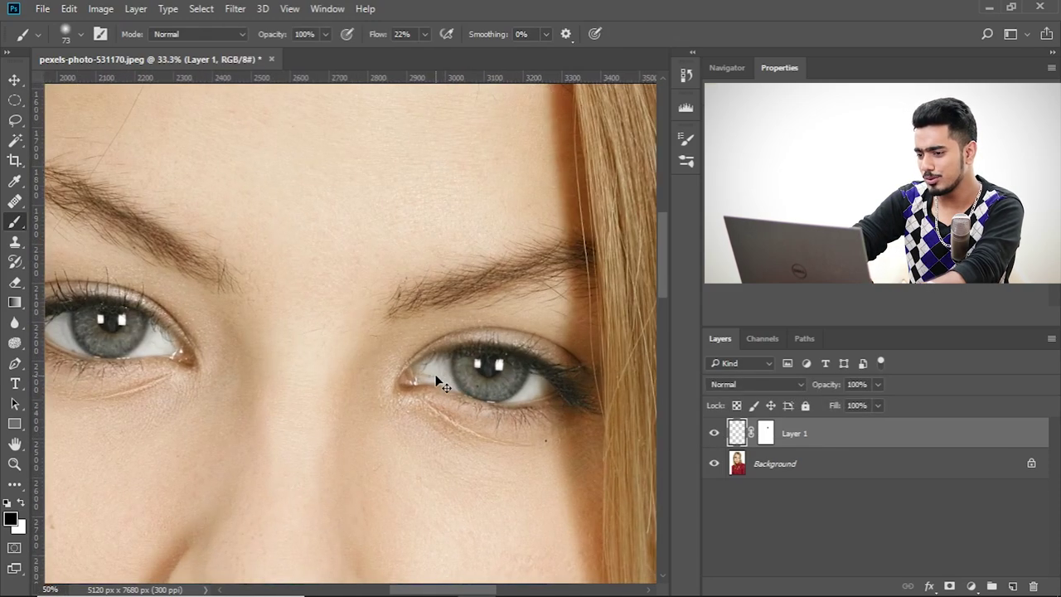
scroll(437, 380, up, 4)
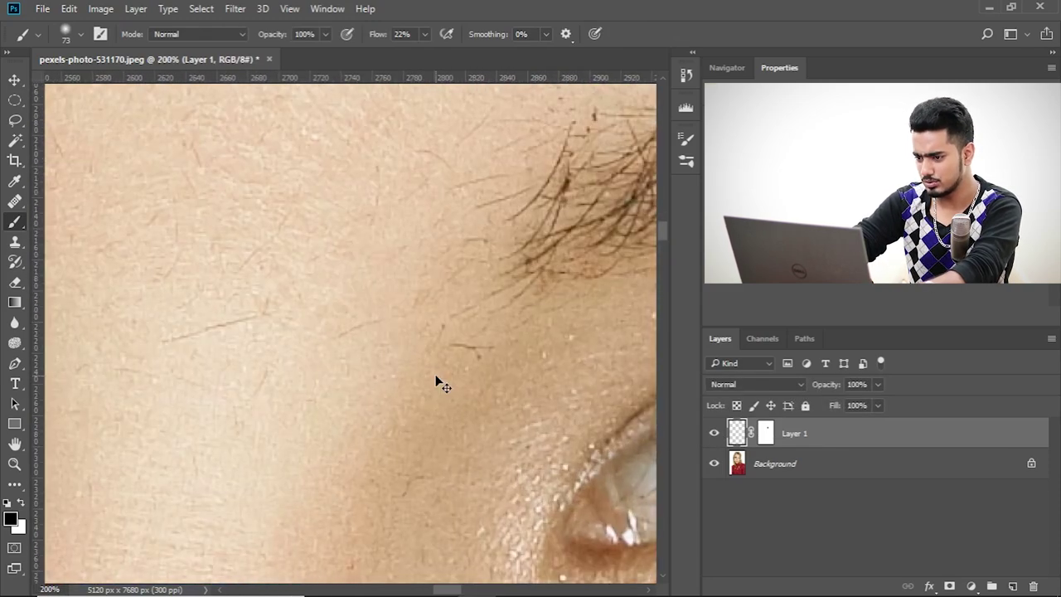
drag(521, 395, 111, 275)
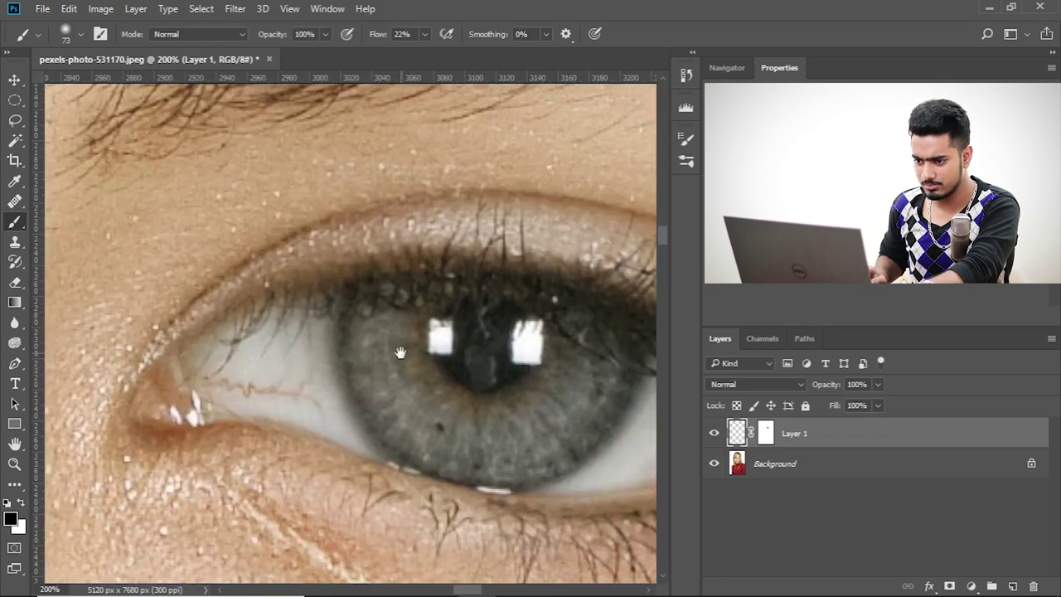
click(766, 433)
alt+right_click(217, 324)
key(x)
alt+right_click(244, 328)
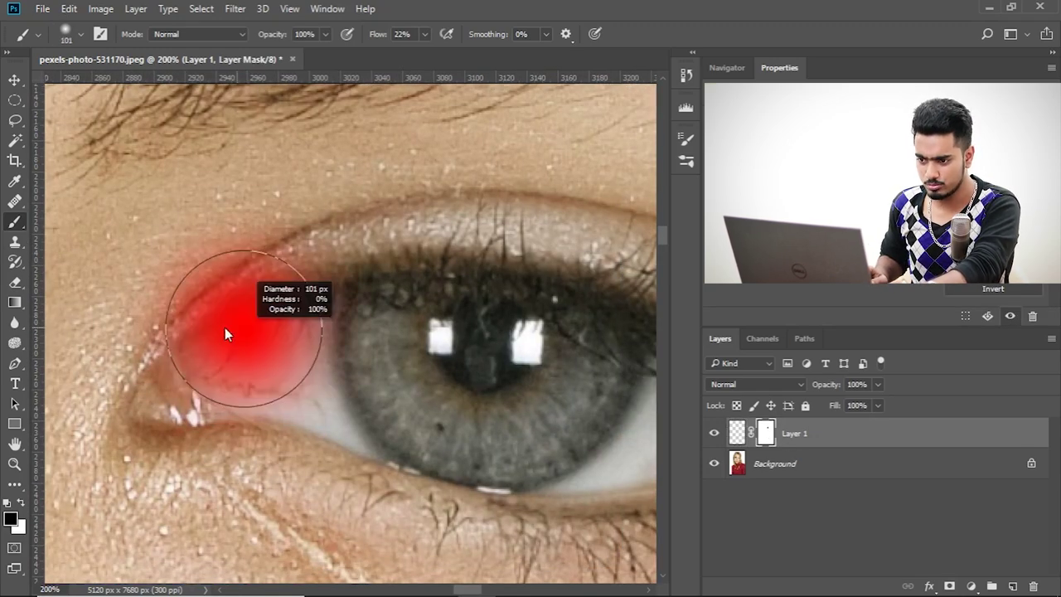
key(x)
key(x)
mouse_move(266, 304)
mouse_down()
mouse_move(273, 363)
mouse_move(267, 289)
mouse_up()
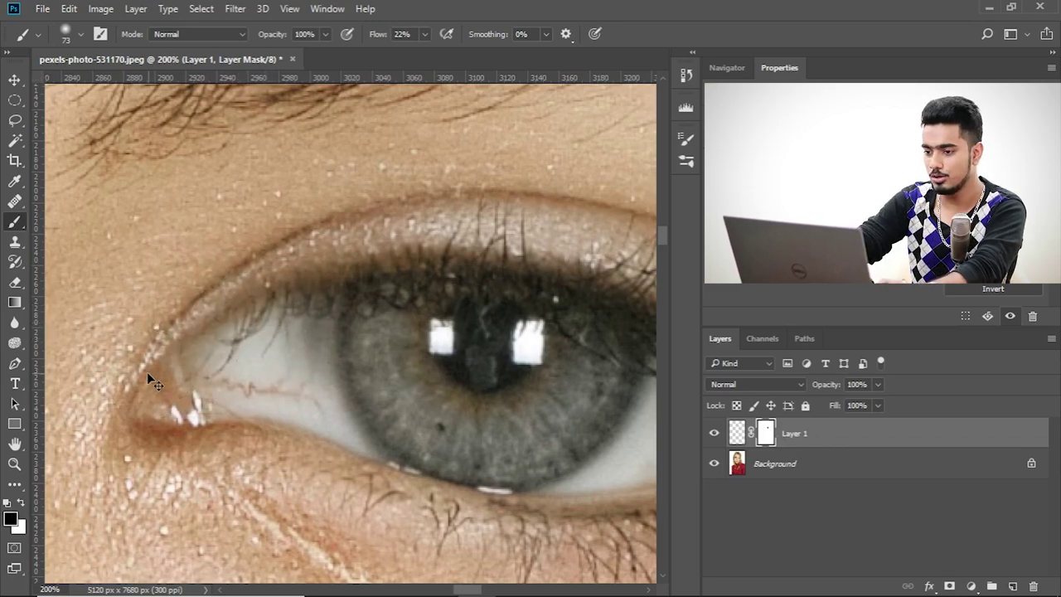
Check the gaze across both eyes by hiding and showing Layer 1 with the wider face in view.
key(ctrl+minus)
key(ctrl+minus)
key(ctrl+minus)
key(ctrl+minus)
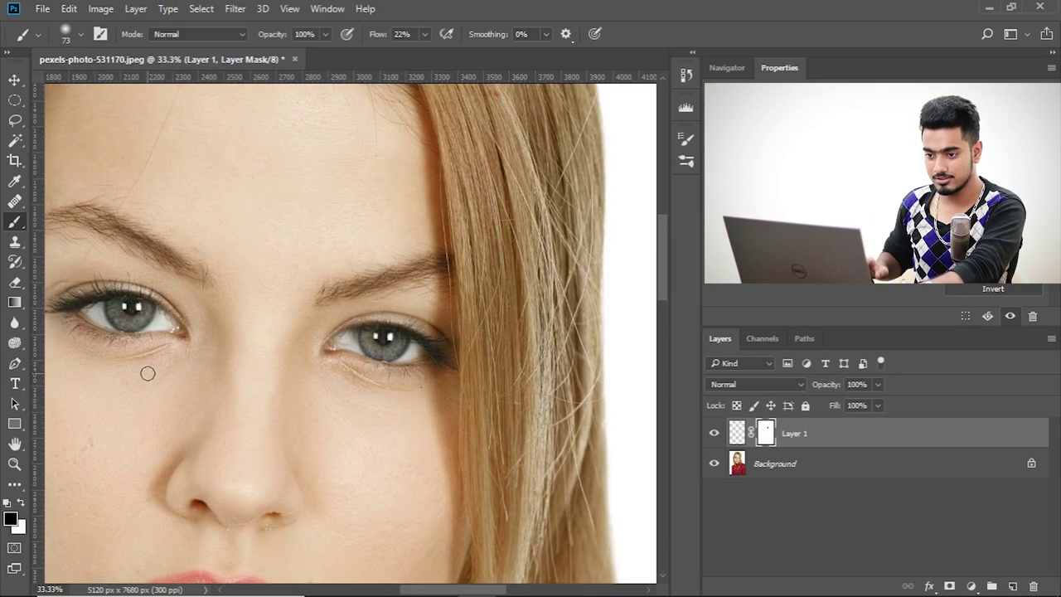
click(713, 433)
click(713, 433)
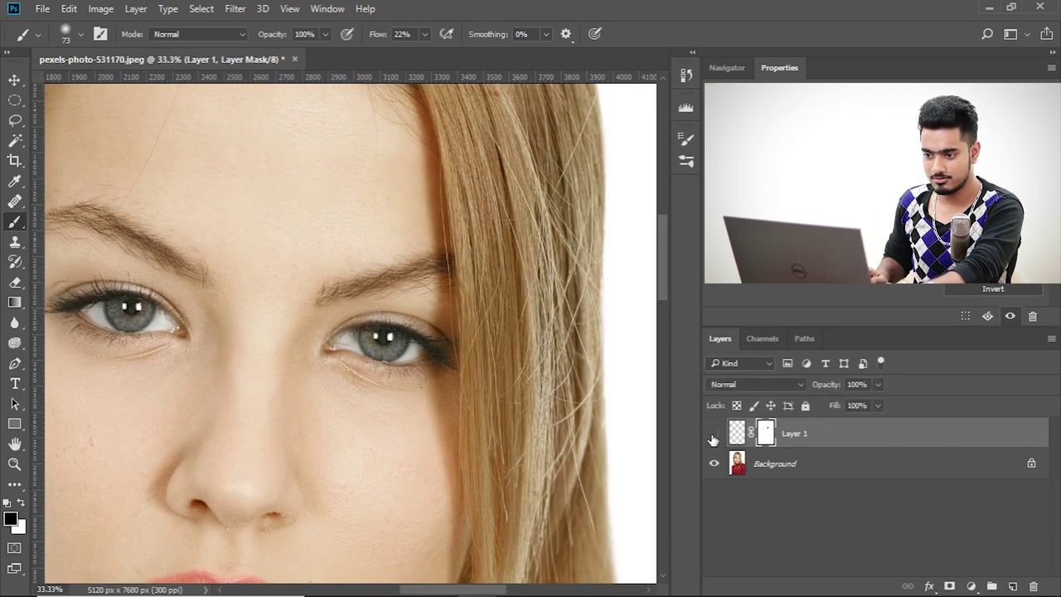
click(713, 432)
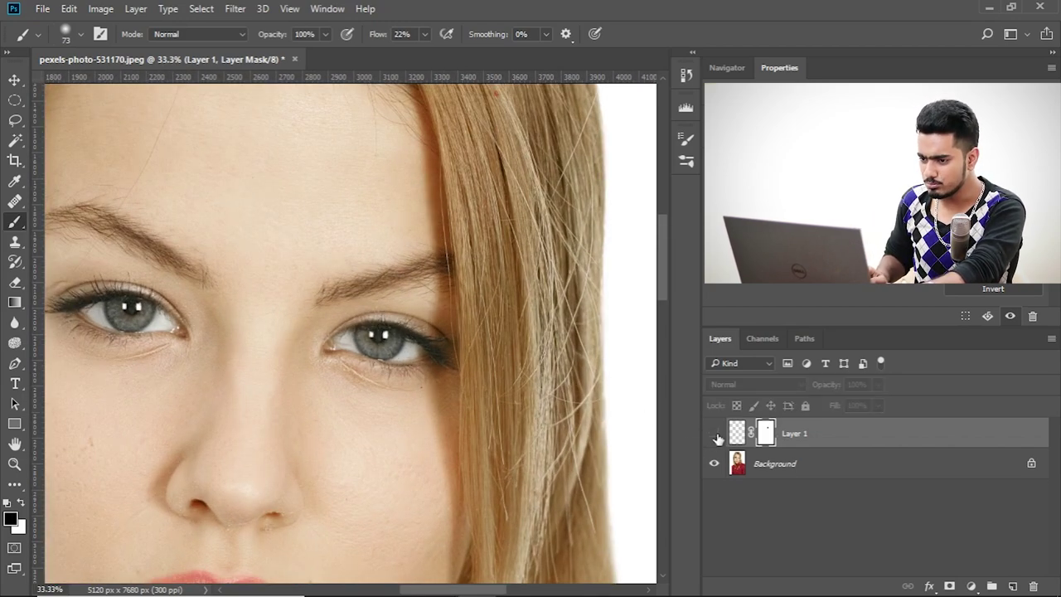
click(715, 433)
Inspect the corrected eye's inner corner and iris edge up close, comparing them with the original by hiding and showing Layer 1.
key(ctrl+plus)
key(ctrl+plus)
key(ctrl+plus)
key(ctrl+plus)
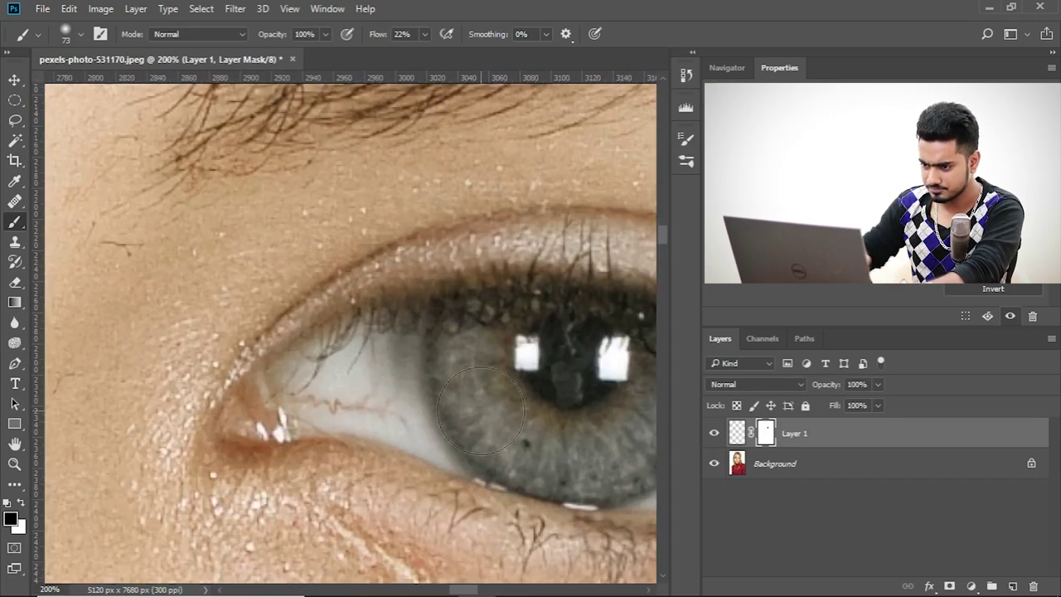
click(712, 434)
click(713, 433)
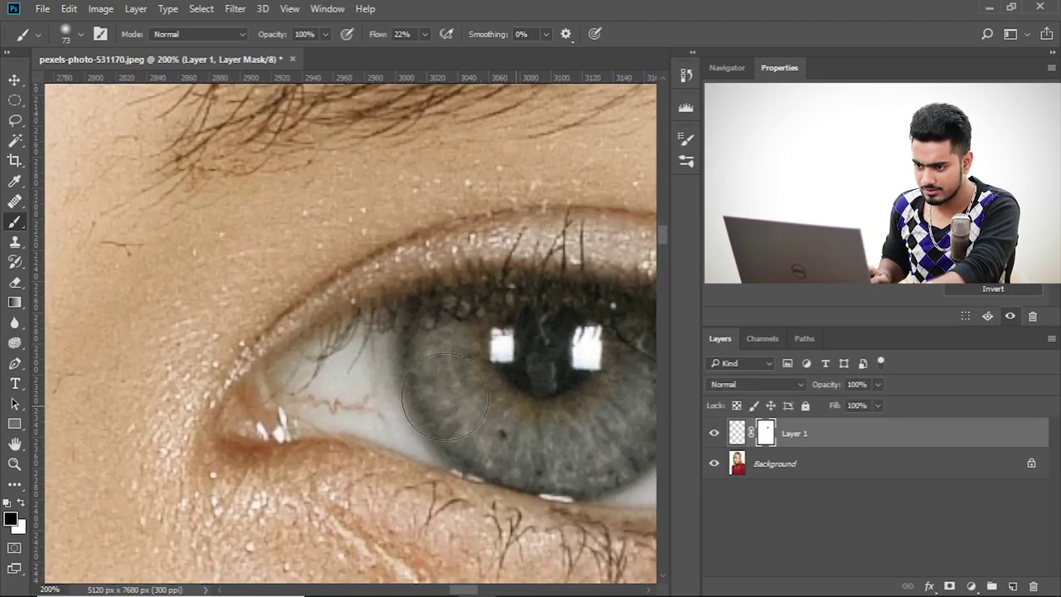
Reduce the brush size and refine Layer 1's mask over the eye white between the inner corner and the iris.
key(bracketleft)
key(bracketleft)
key(bracketleft)
key(bracketleft)
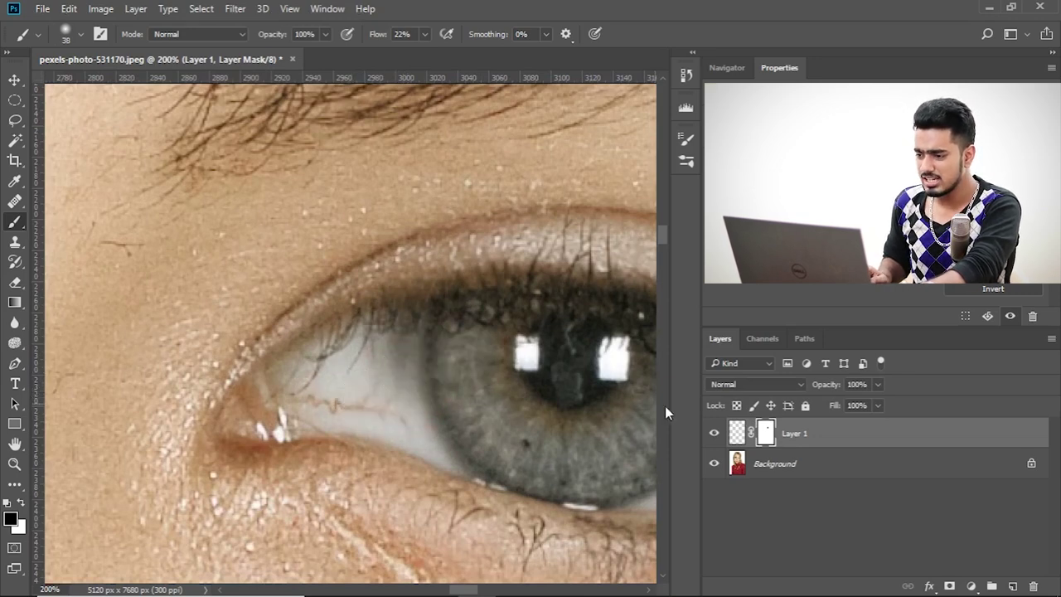
drag(316, 377, 353, 376)
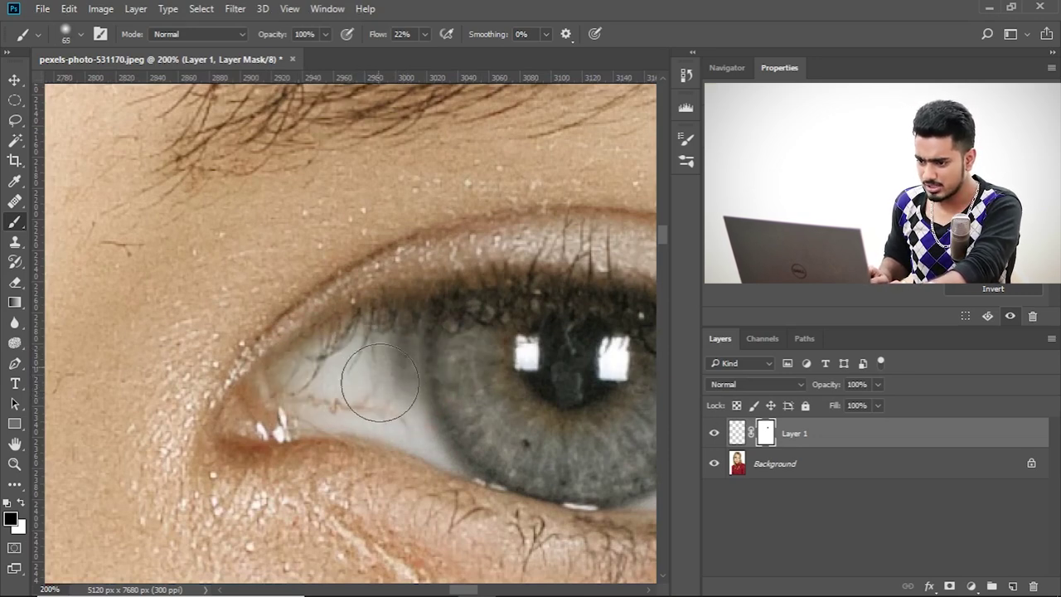
mouse_move(378, 351)
mouse_down()
mouse_move(381, 367)
mouse_move(354, 367)
mouse_up()
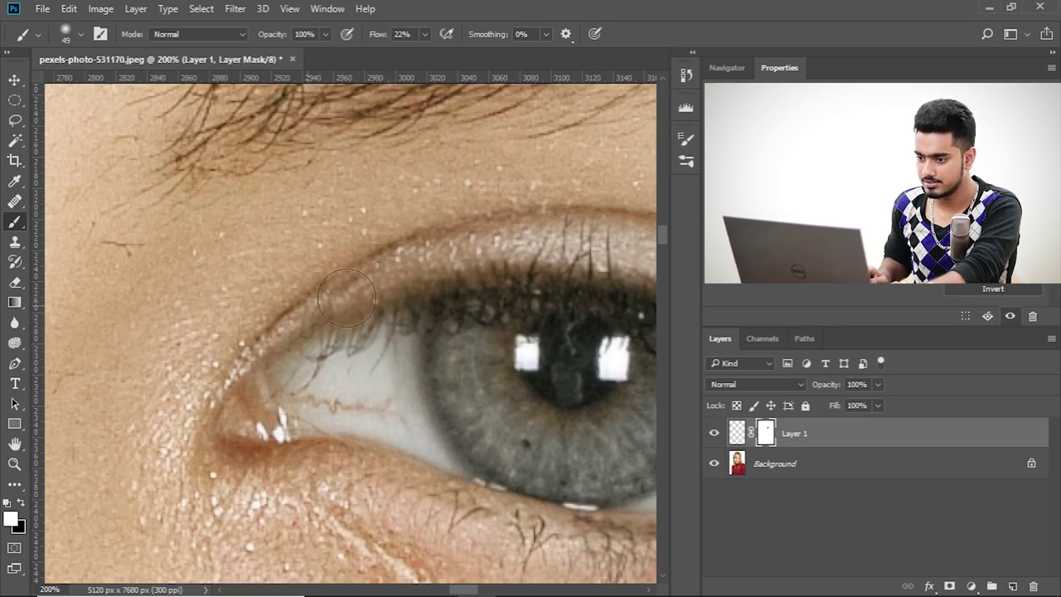
Paint black on Layer 1's mask with a 76 px brush along the inner upper eyelid and lashes.
alt+drag(394, 300, 440, 300)
key(x)
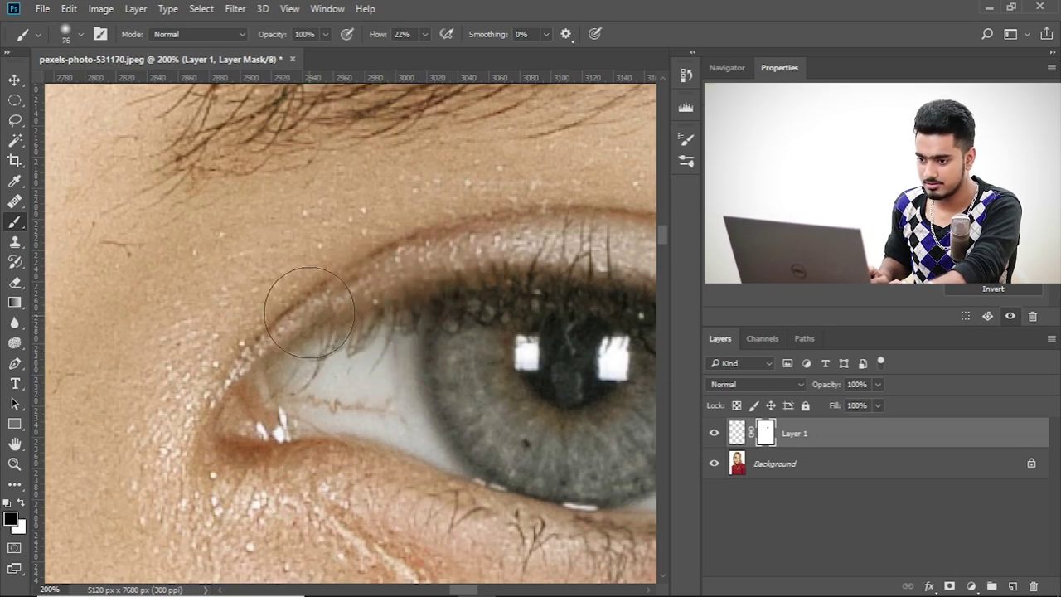
drag(275, 334, 326, 329)
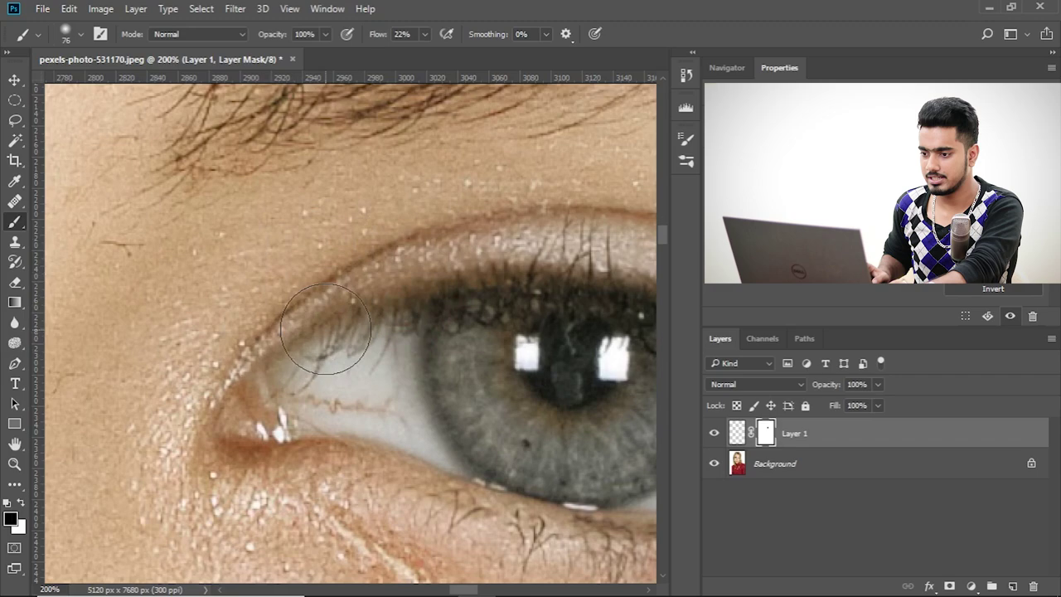
scroll(325, 330, down, 10)
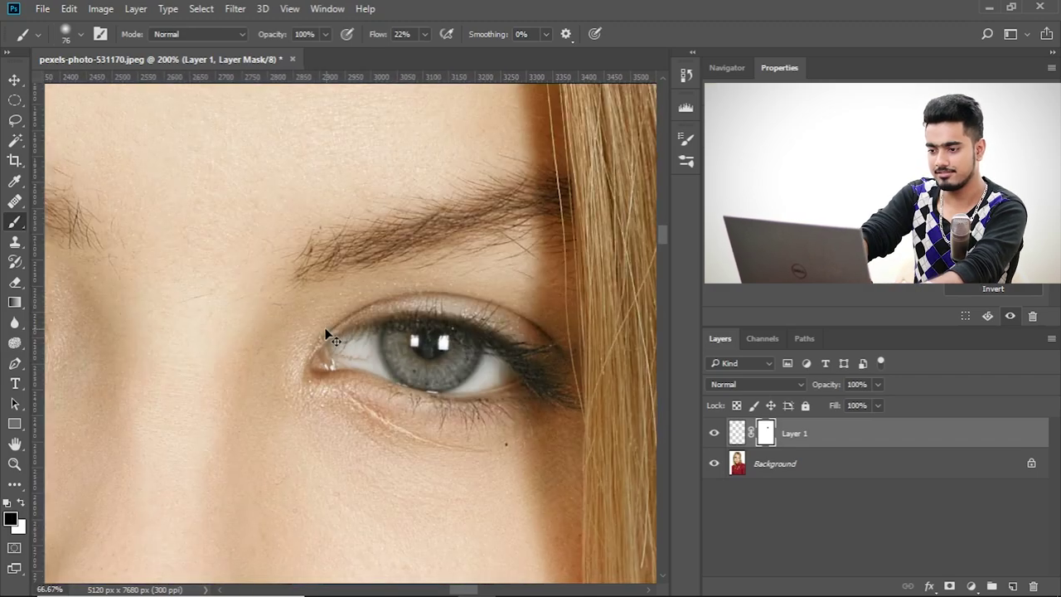